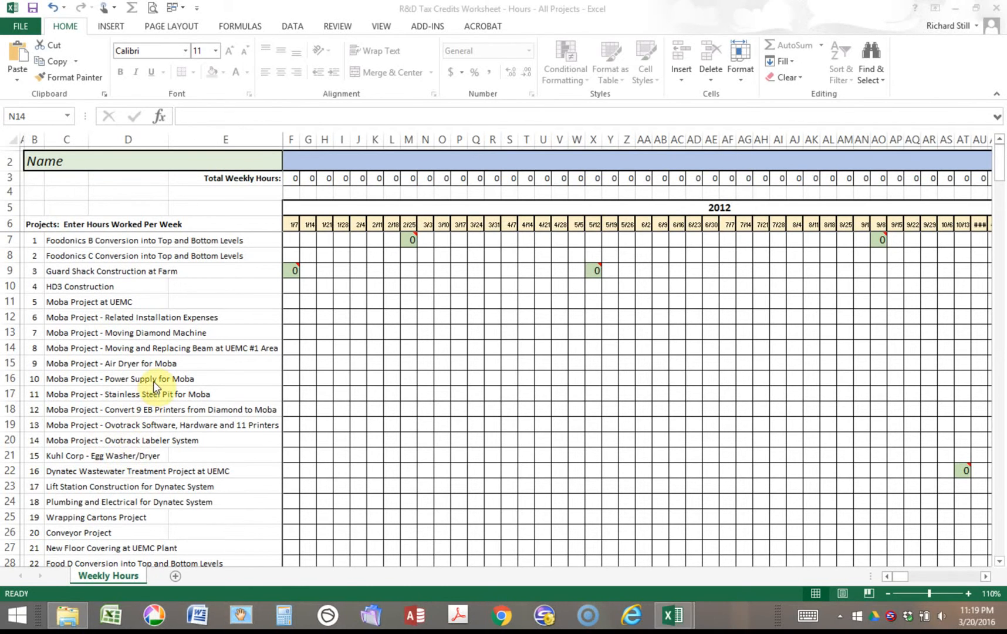
Review the full project list and the highlighted cells with comments in the 2012 weekly columns.
scroll(152, 383, down, 7)
scroll(148, 386, down, 7)
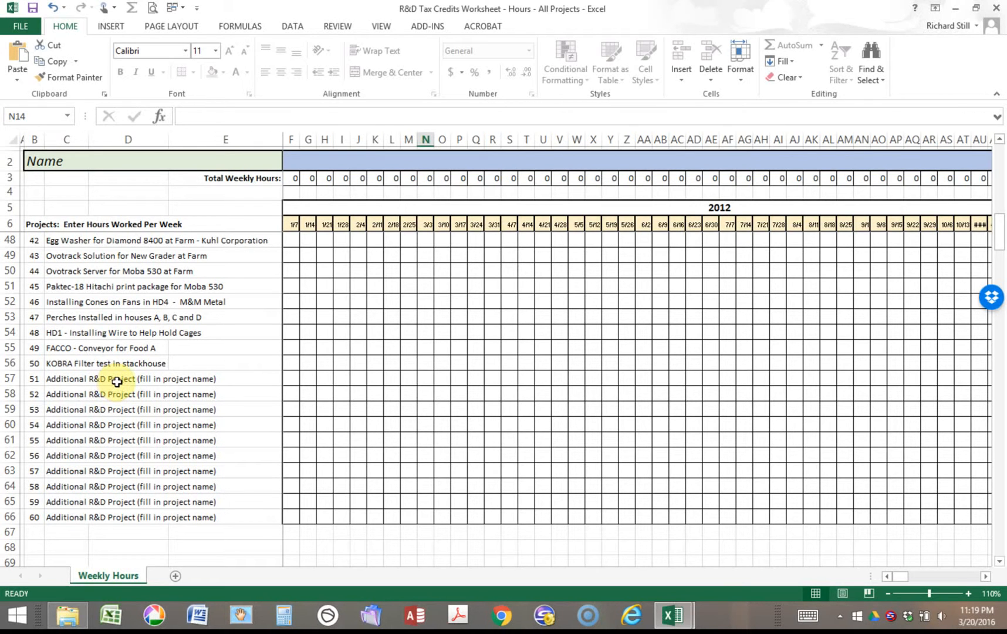
scroll(115, 383, up, 6)
scroll(111, 383, up, 7)
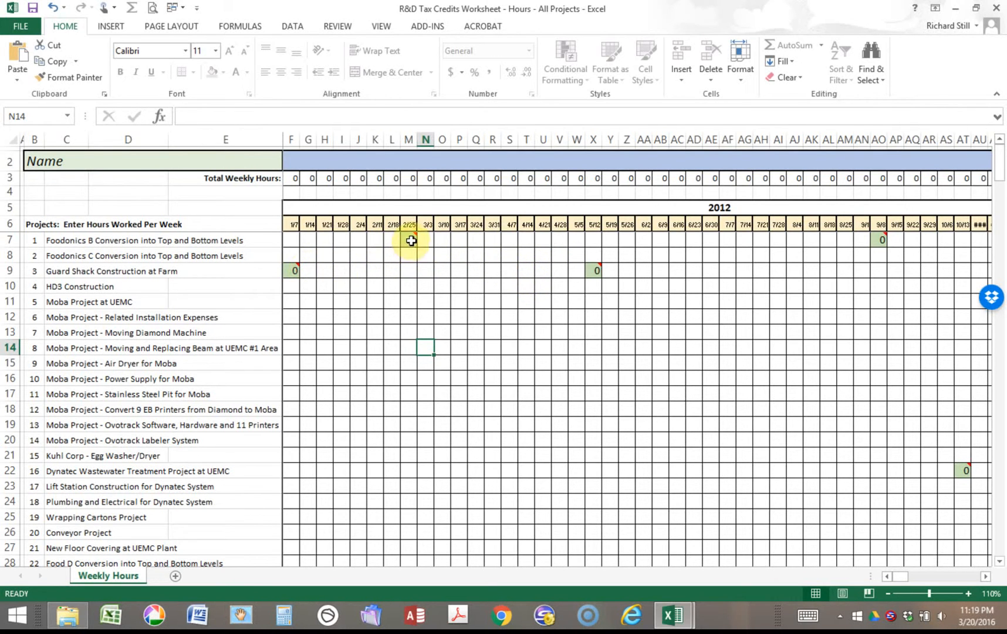
mouse_move(292, 272)
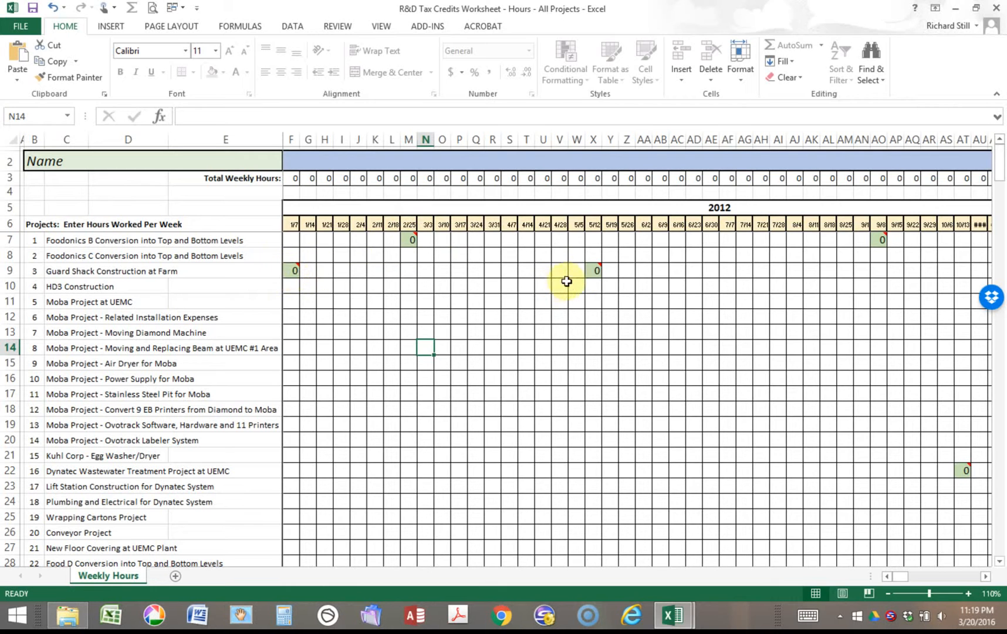
mouse_move(594, 271)
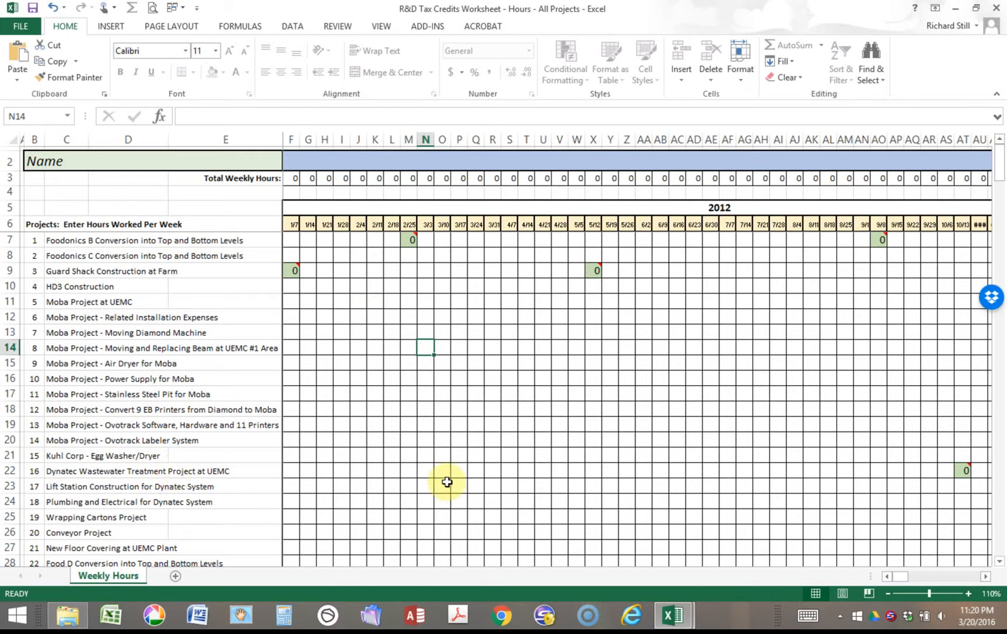
mouse_move(965, 470)
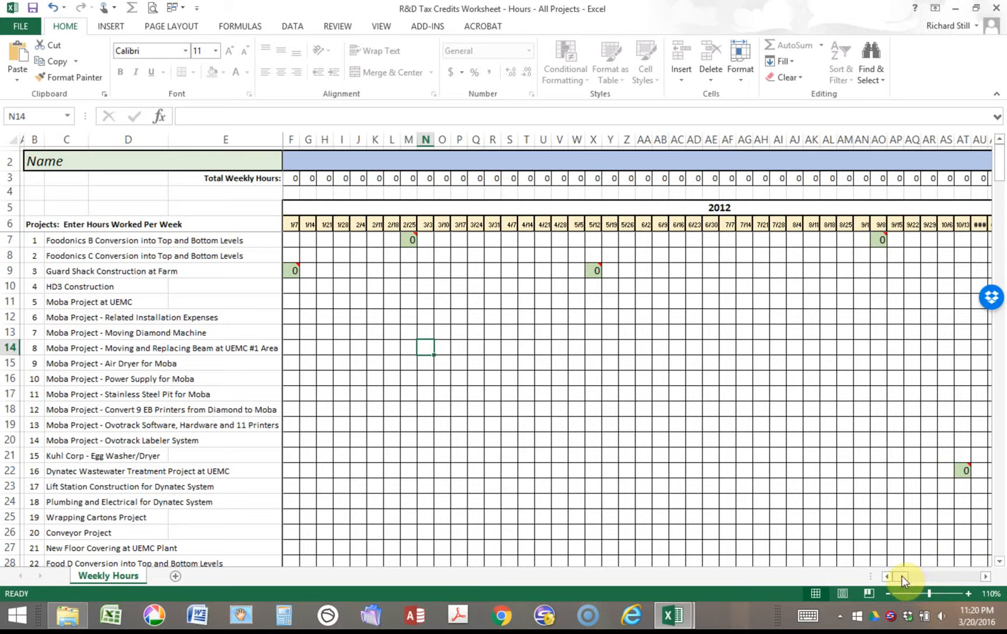
Enter 16 hours for week 8/4 and 20 hours for week 8/11 of 2012 on the Dynatec Wastewater Treatment Project at UEMC.
drag(901, 575, 908, 577)
mouse_move(628, 469)
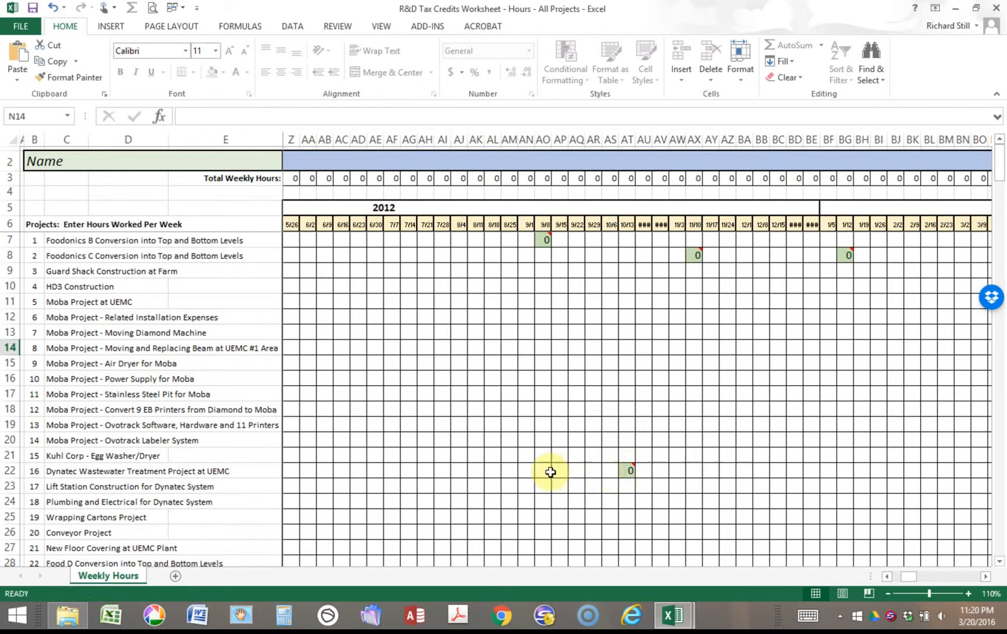
click(452, 471)
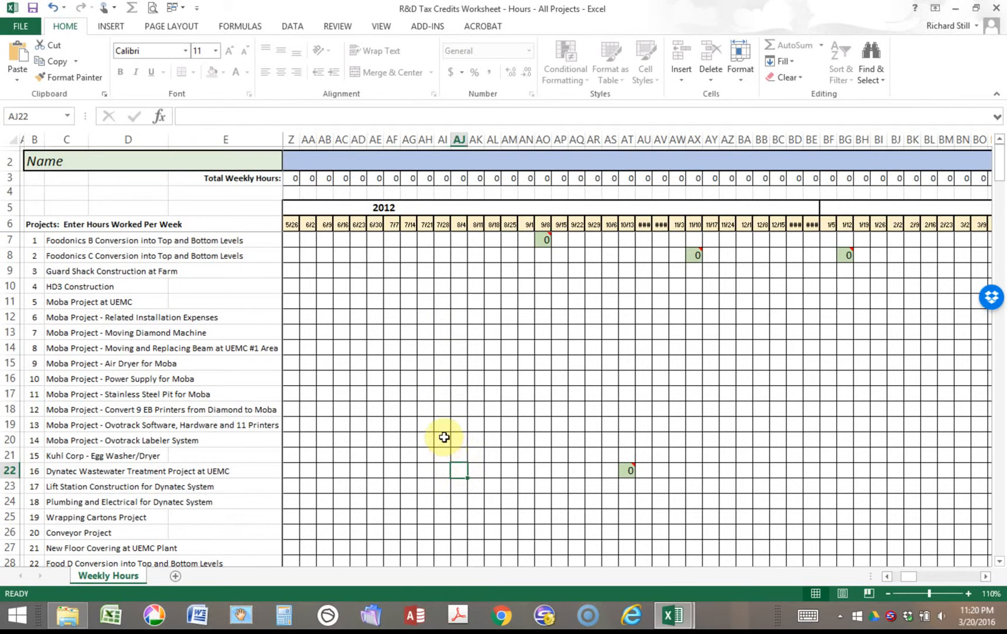
text(16)
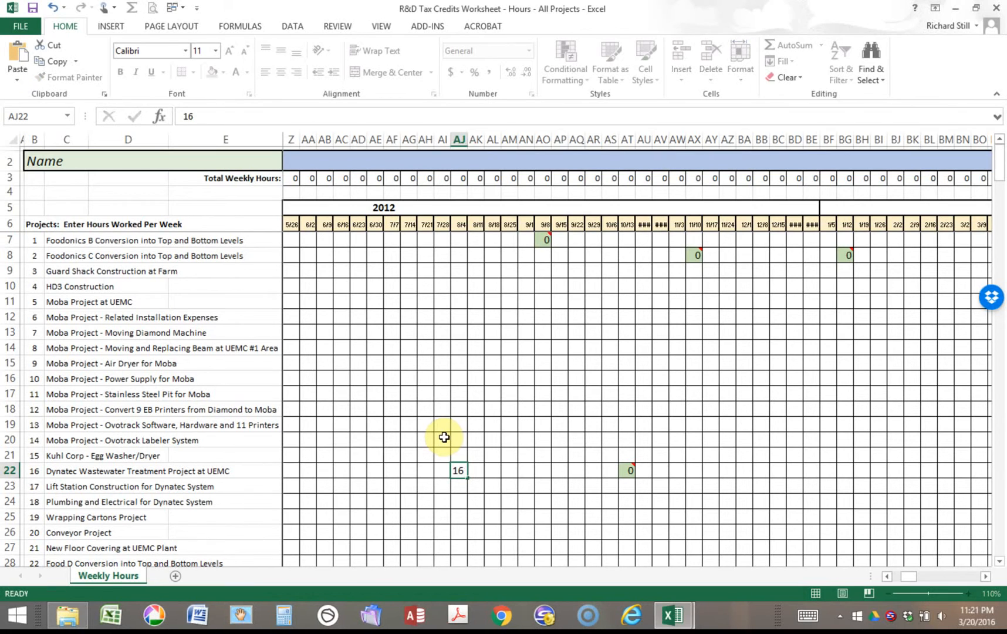
key(Tab)
text(20)
key(Tab)
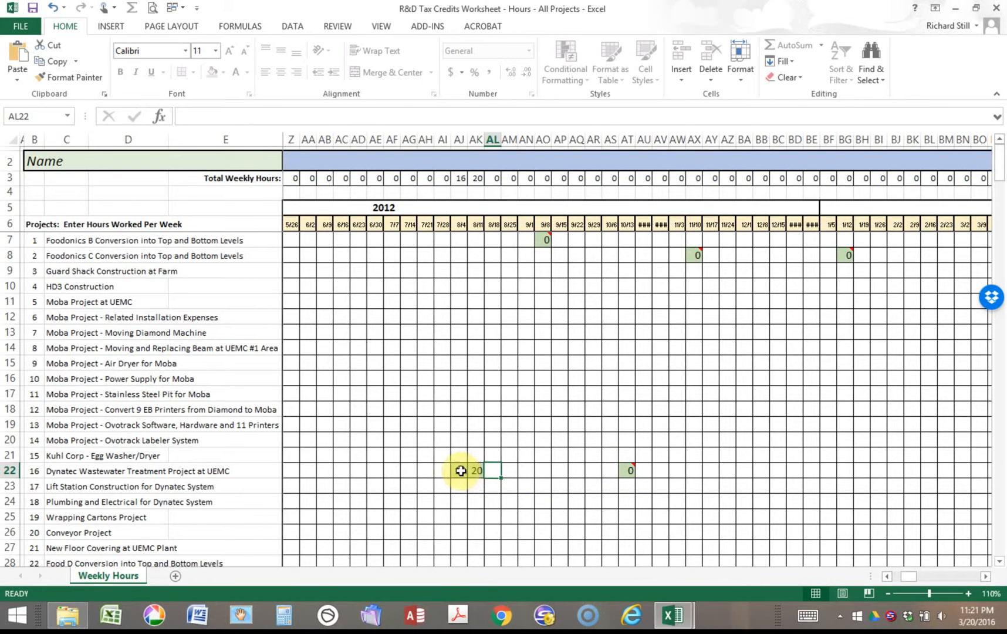
Enter 12 hours in the commented 10/13 week cell of the Dynatec Wastewater Treatment Project at UEMC.
click(626, 470)
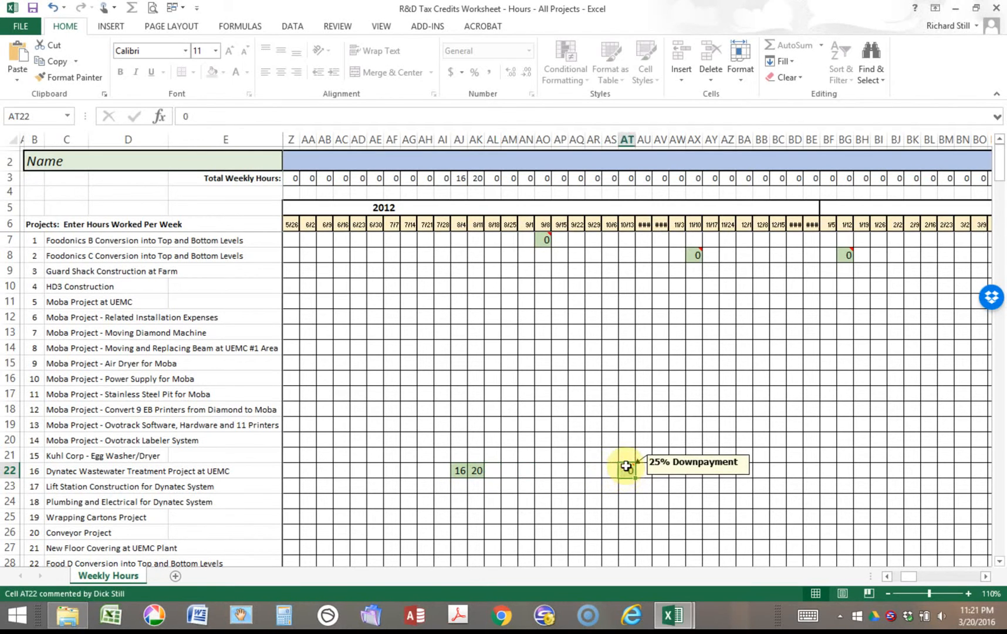
text(12)
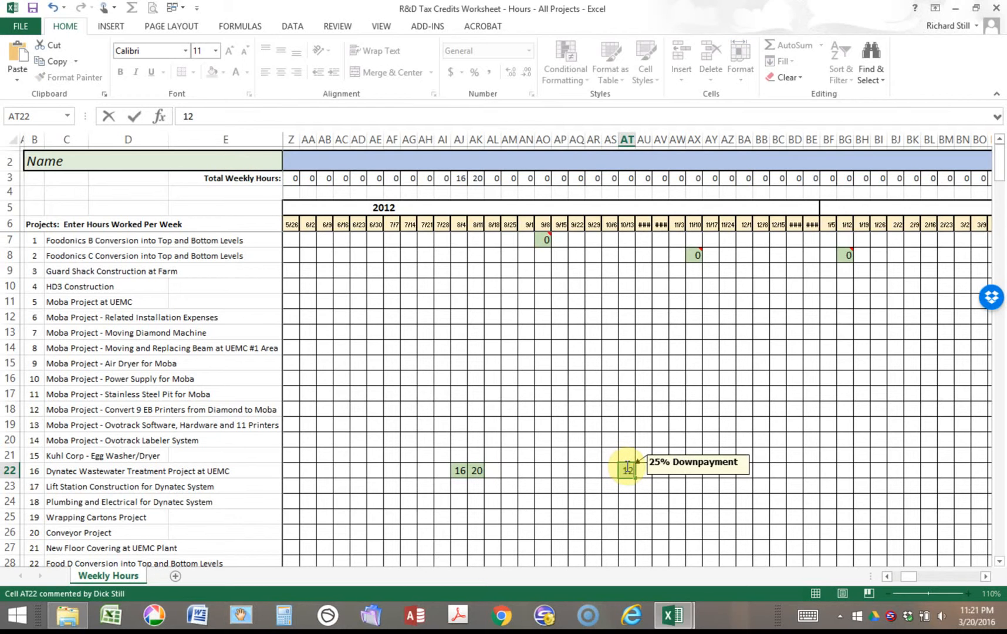
key(Tab)
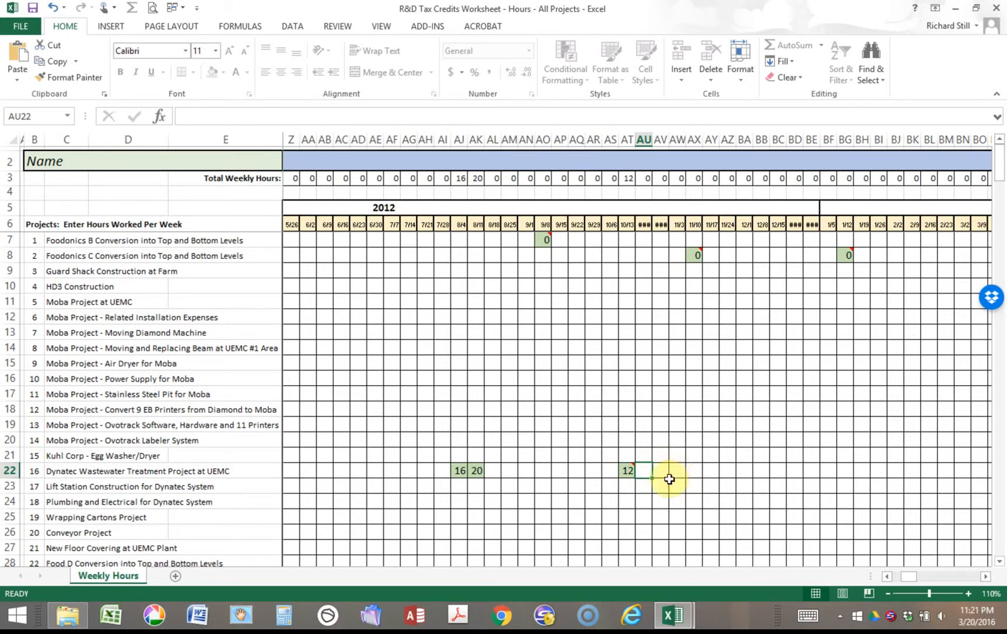
Look along the Dynatec Wastewater Treatment Project row into the 2013 weeks for its next highlighted cell.
key(Right)
key(Right)
key(Right)
key(Right)
key(Right)
key(Right)
key(Right)
key(Right)
key(Right)
key(Right)
key(Right)
key(Right)
key(Right)
key(Right)
key(Right)
key(Right)
key(Right)
key(Right)
key(Right)
key(Right)
key(Right)
key(Right)
key(Right)
key(Right)
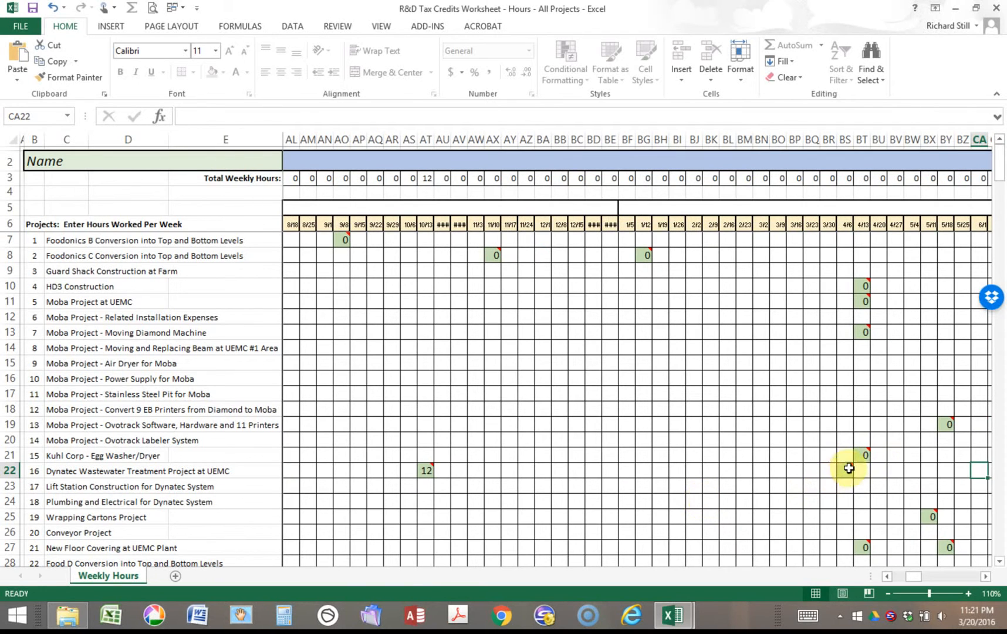
mouse_move(847, 470)
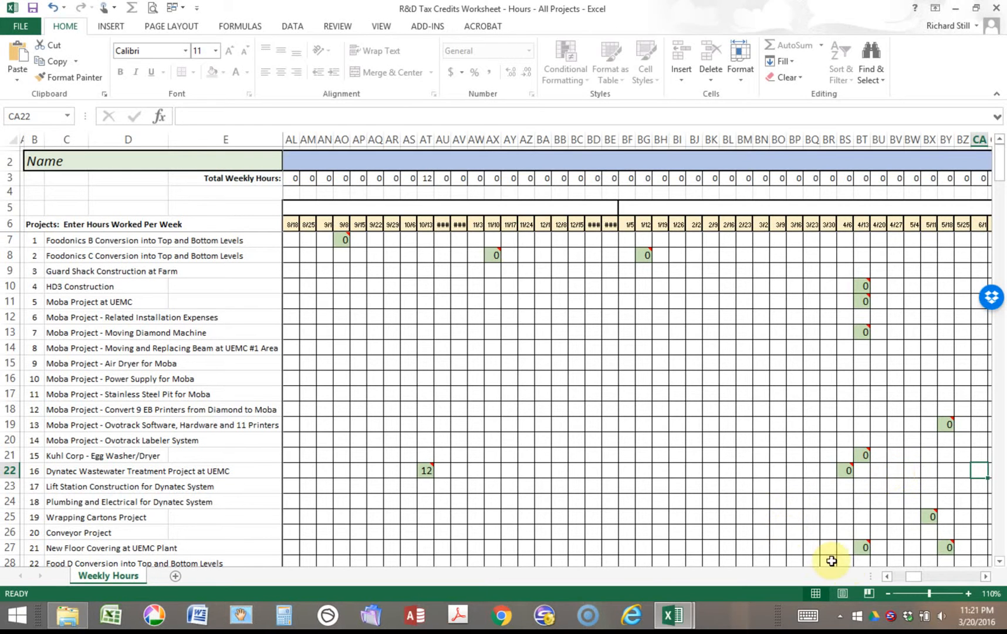
Enter 10, 5, 15 and 12 hours for projects 11 through 14 in the 8/11 week of 2012.
drag(911, 575, 890, 574)
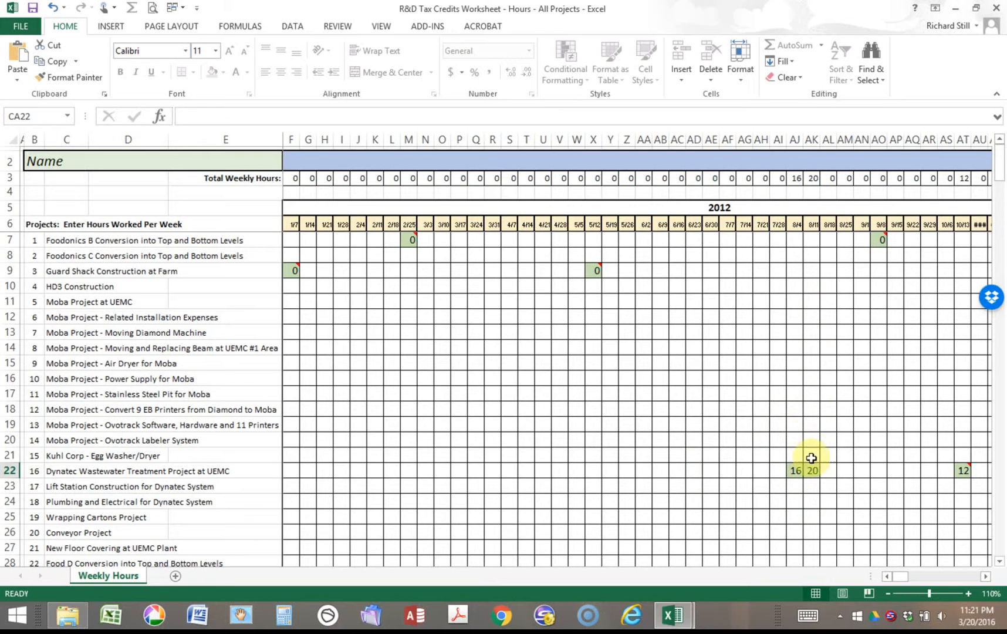
click(810, 394)
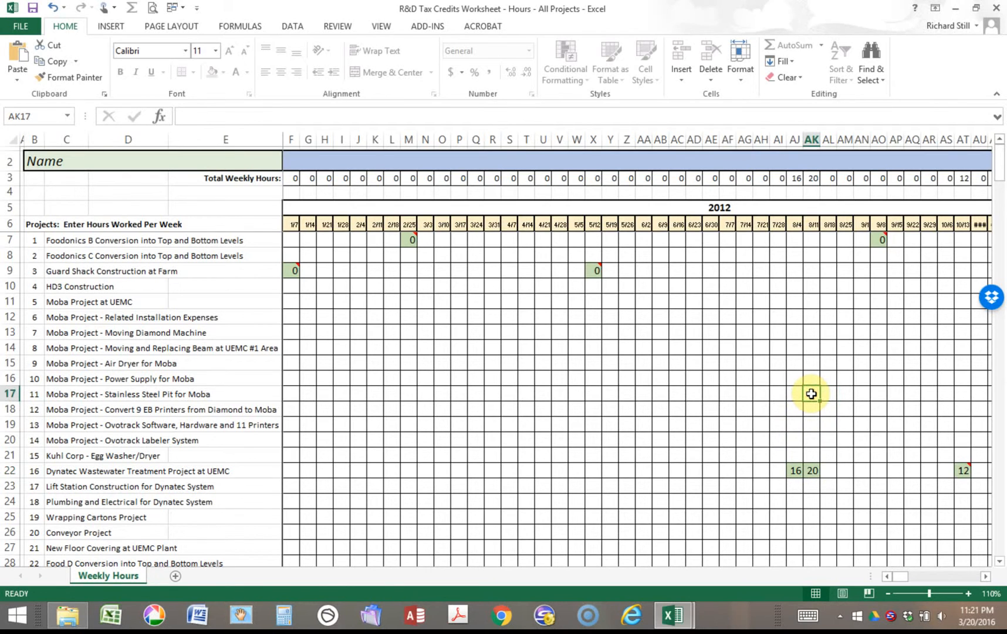
text(10)
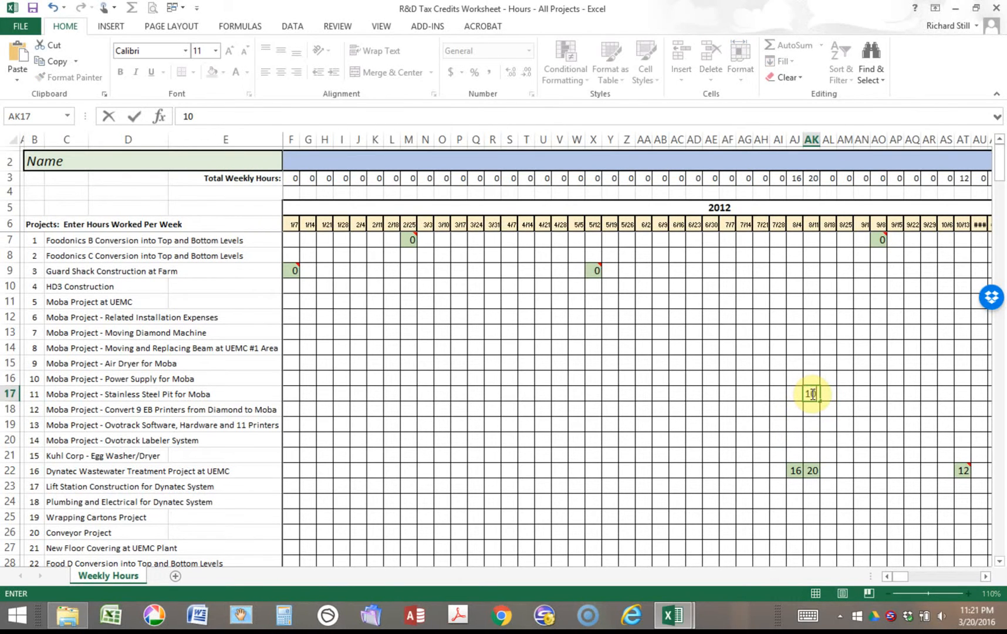
key(Return)
text(5)
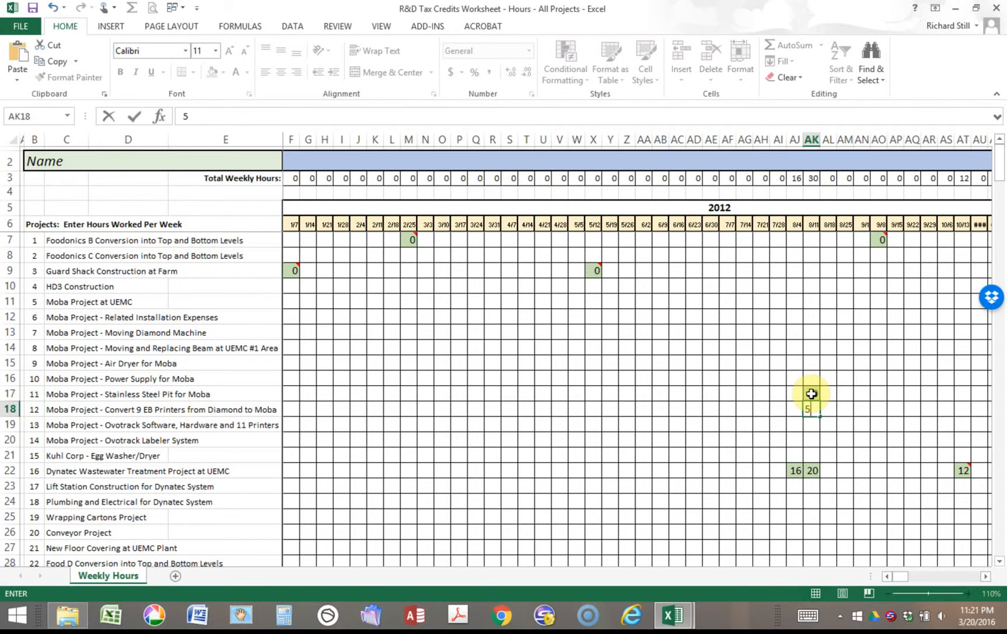
key(Return)
text(15)
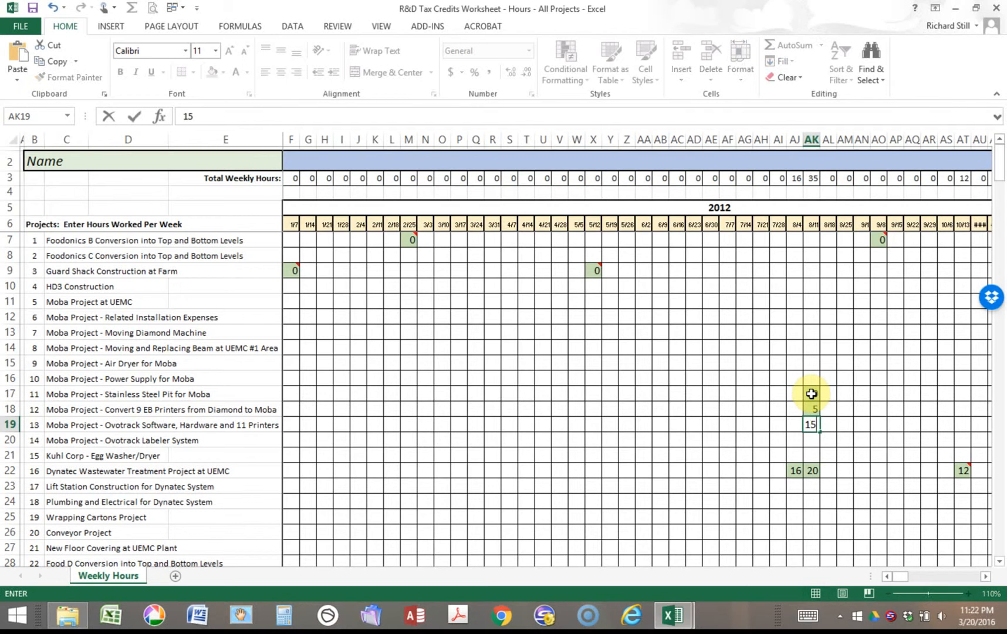
key(Return)
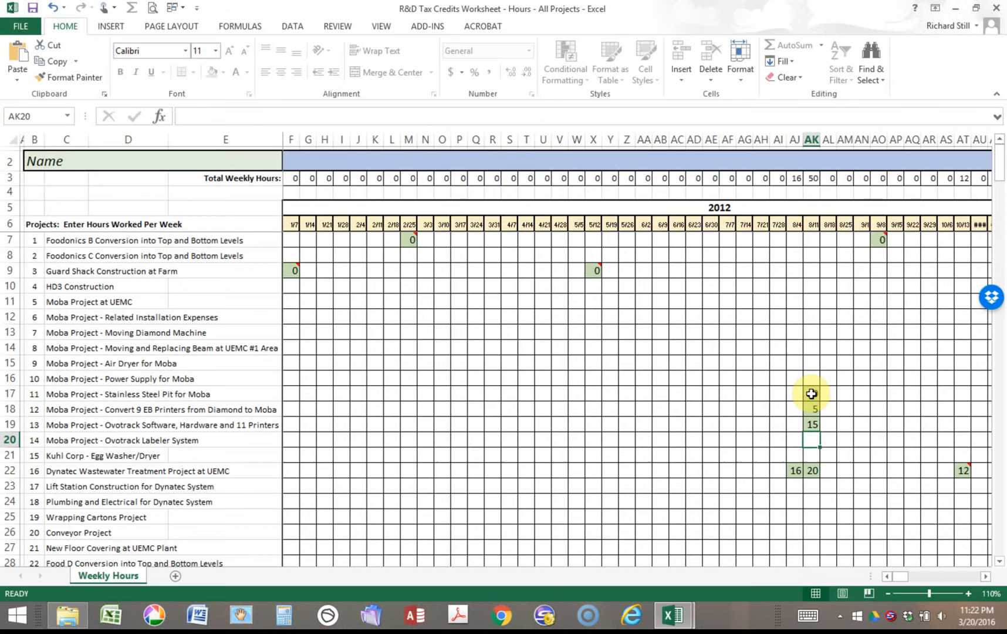
text(12)
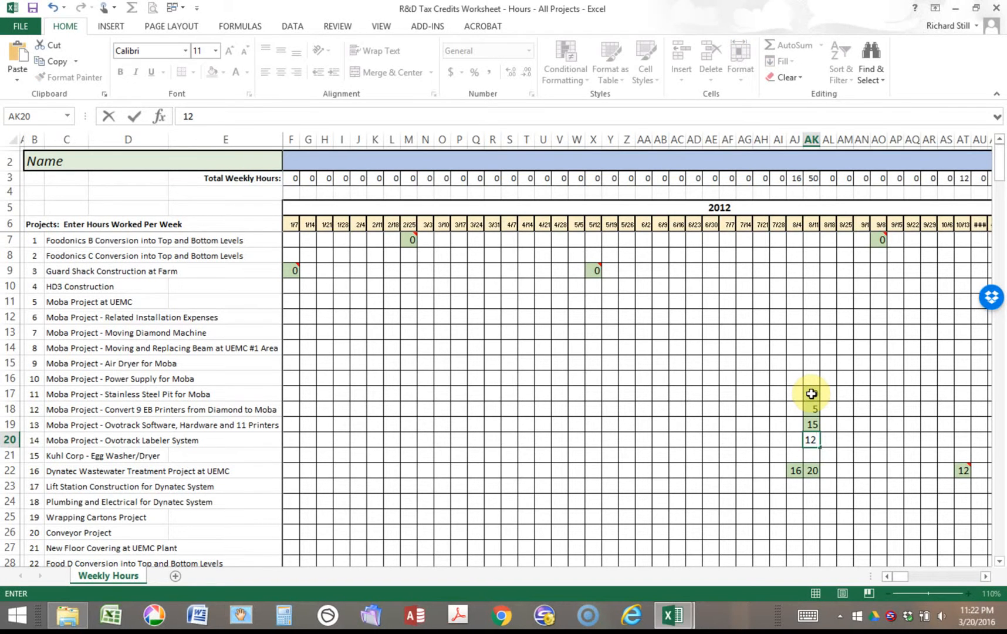
click(811, 455)
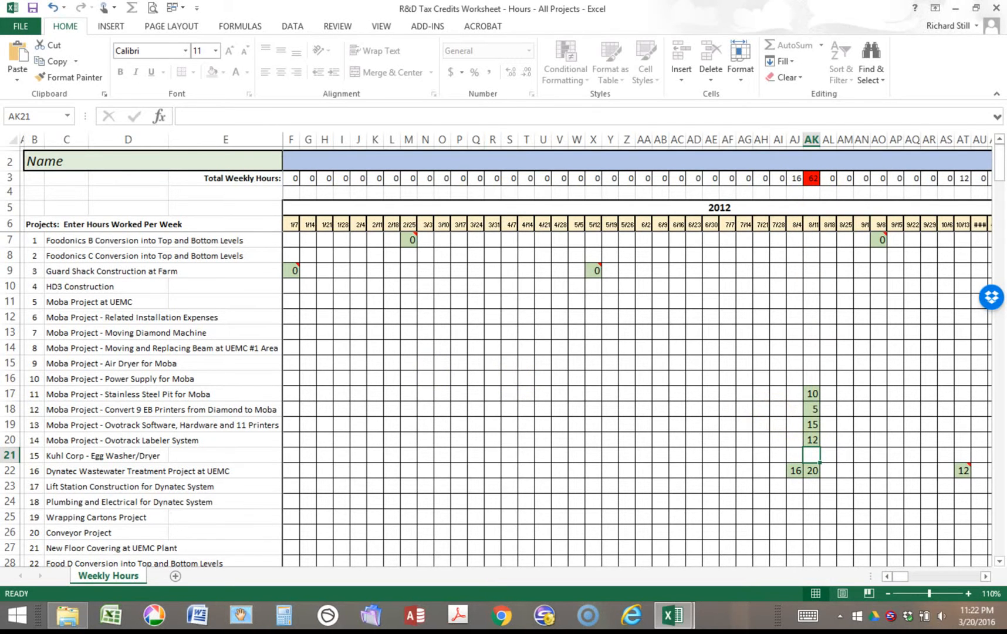
click(0, 461)
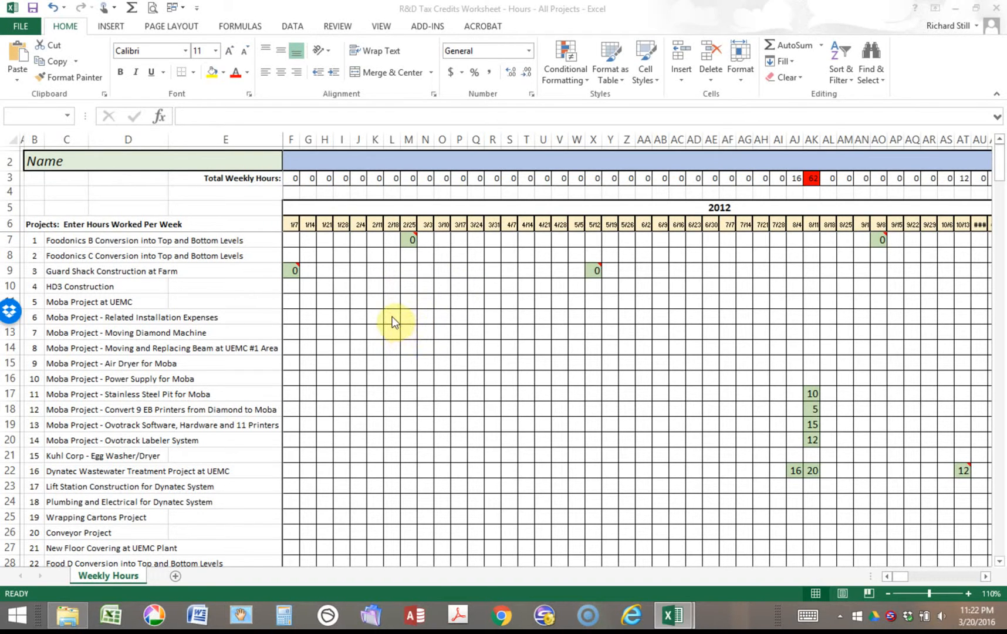
Examine the yearly hour rollups, hourly salary and R&D expense sections below the project list, and return to the first project.
scroll(395, 318, down, 9)
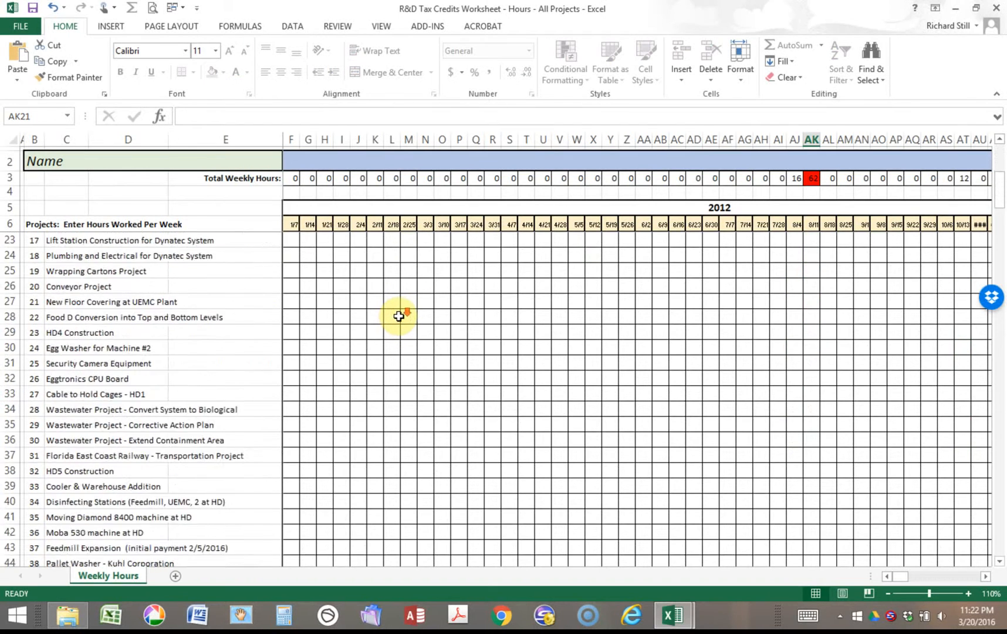
scroll(399, 316, down, 9)
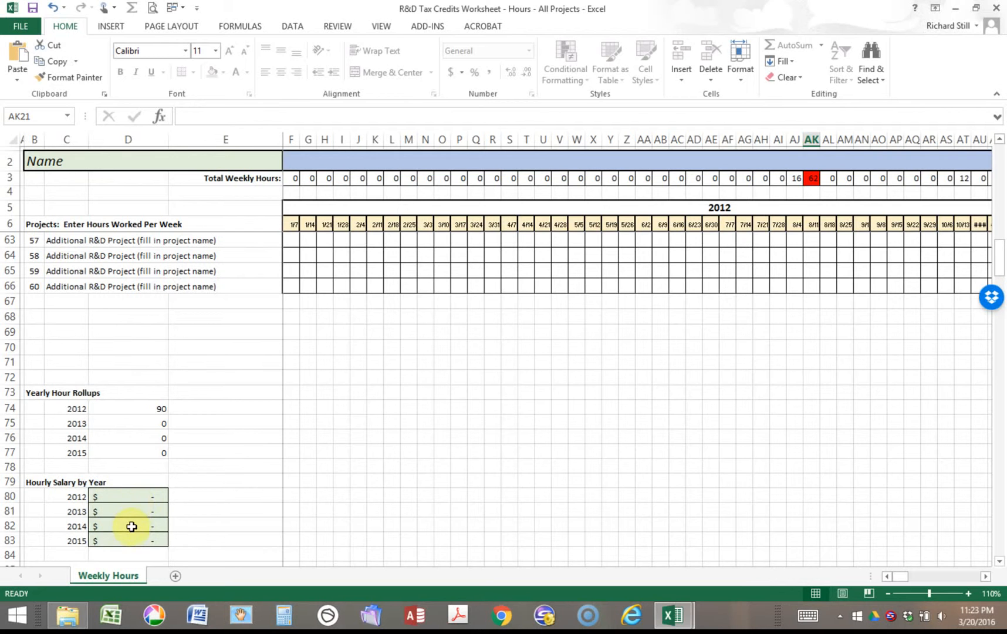
scroll(213, 456, down, 3)
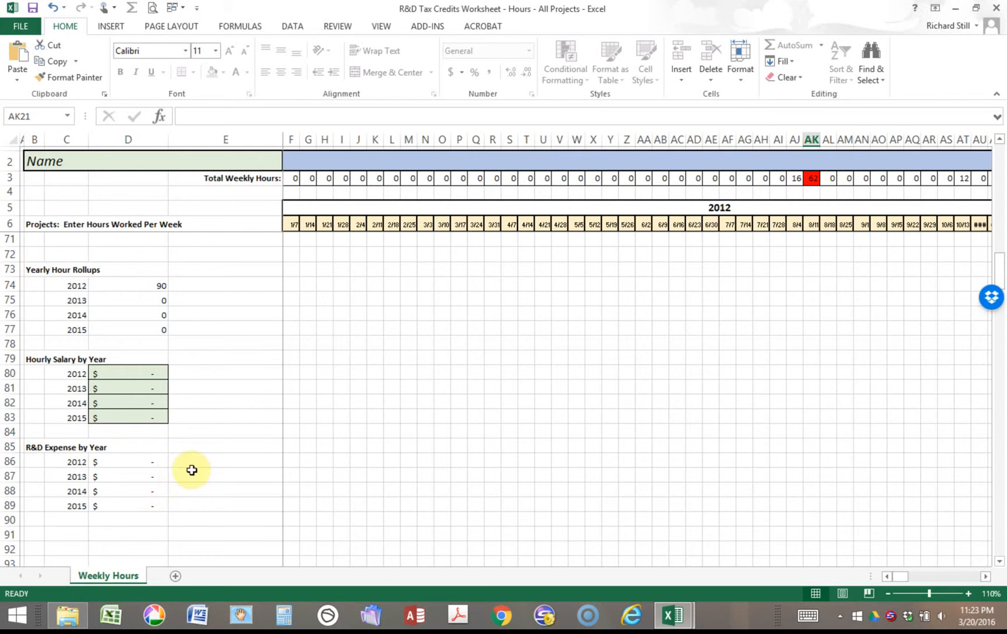
scroll(190, 451, up, 8)
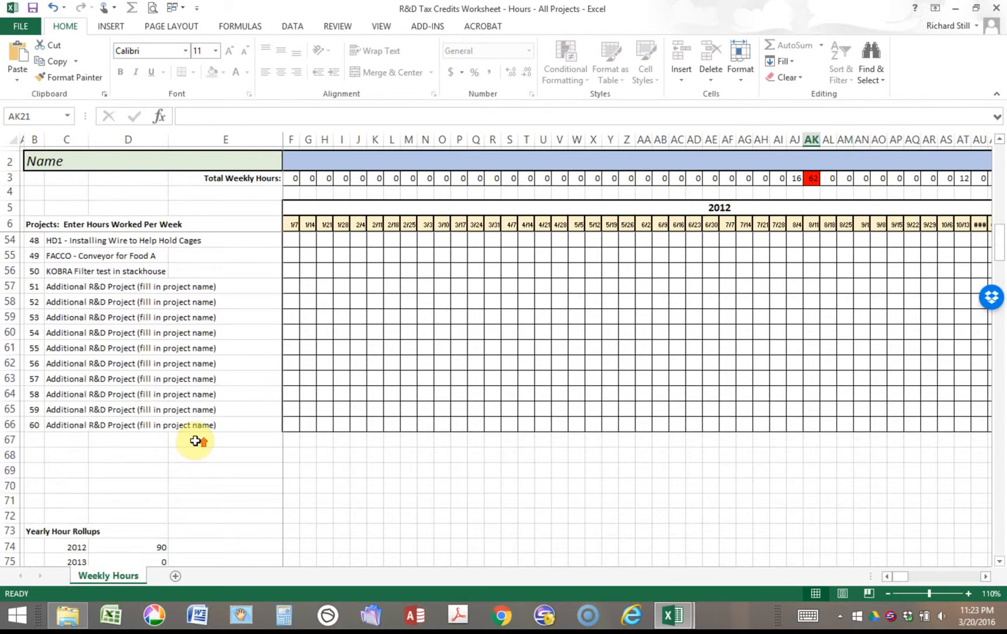
scroll(195, 439, up, 11)
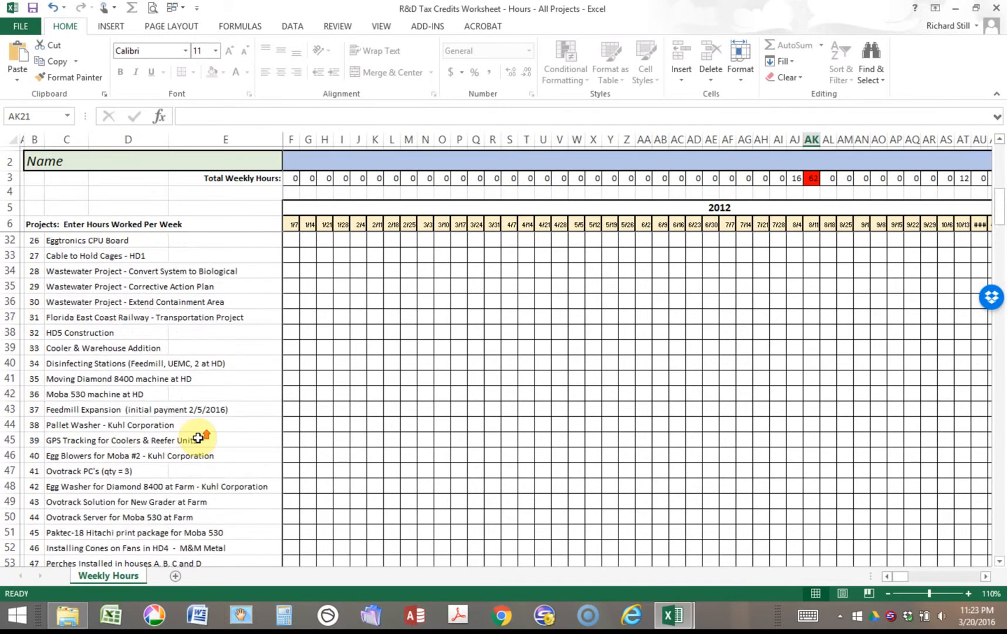
scroll(206, 431, up, 3)
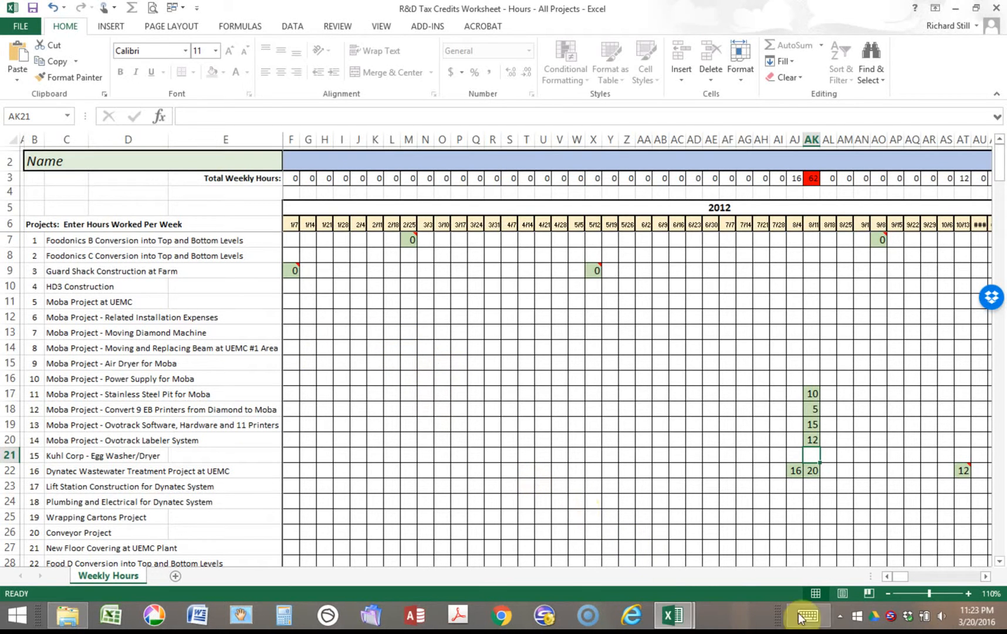
click(841, 615)
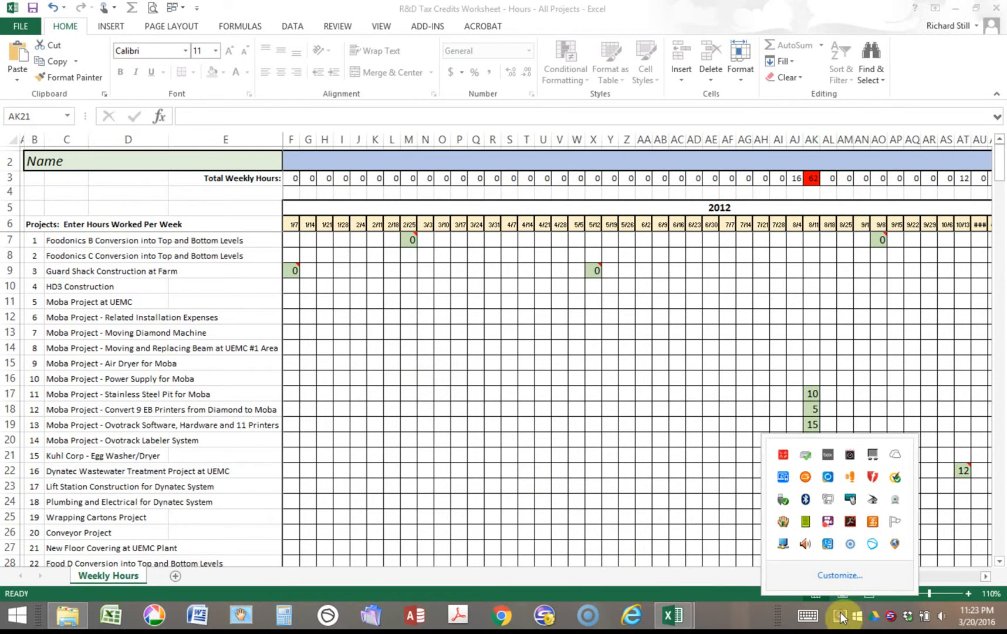
right_click(828, 524)
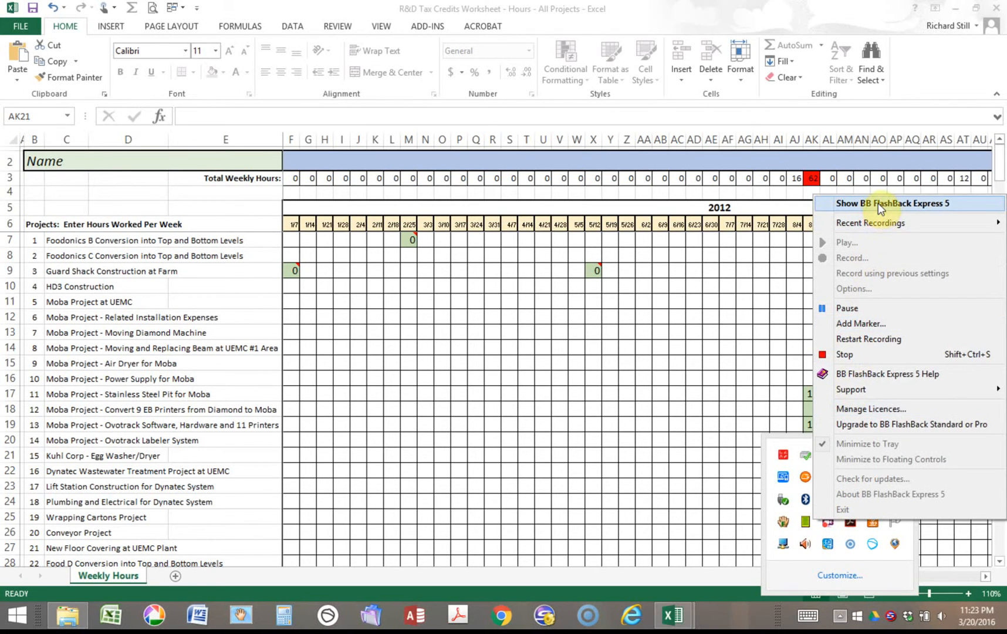